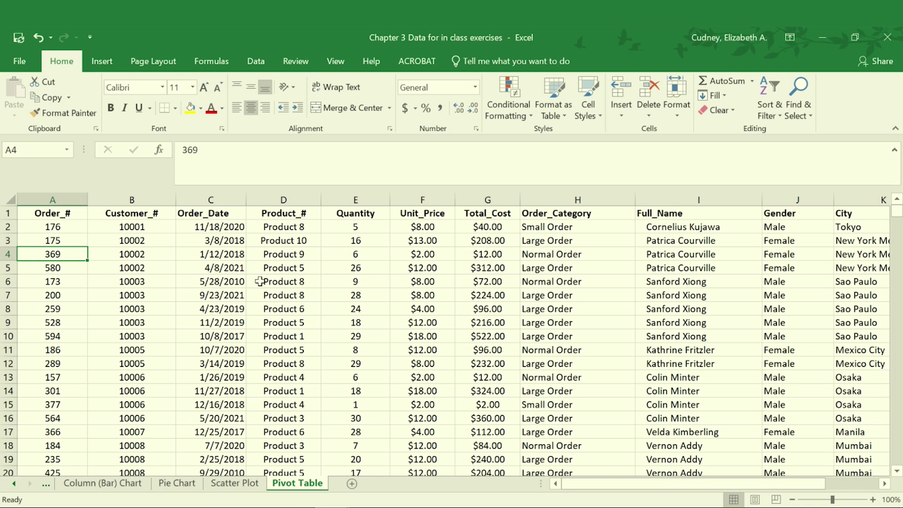
- Create a PivotTable from the order data range A1:L501, placed on the existing worksheet at cell N1
{"action": "left_click", "coordinate": [295, 266]}
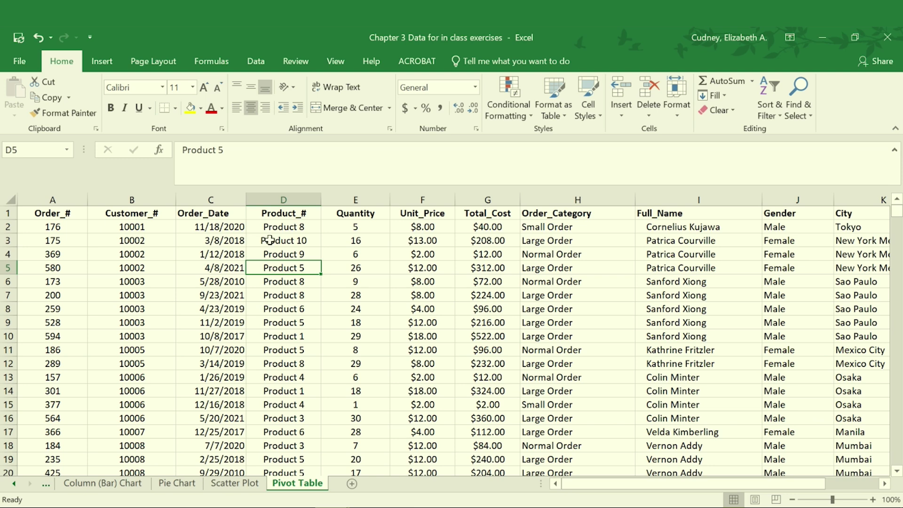
{"action": "left_click", "coordinate": [105, 58]}
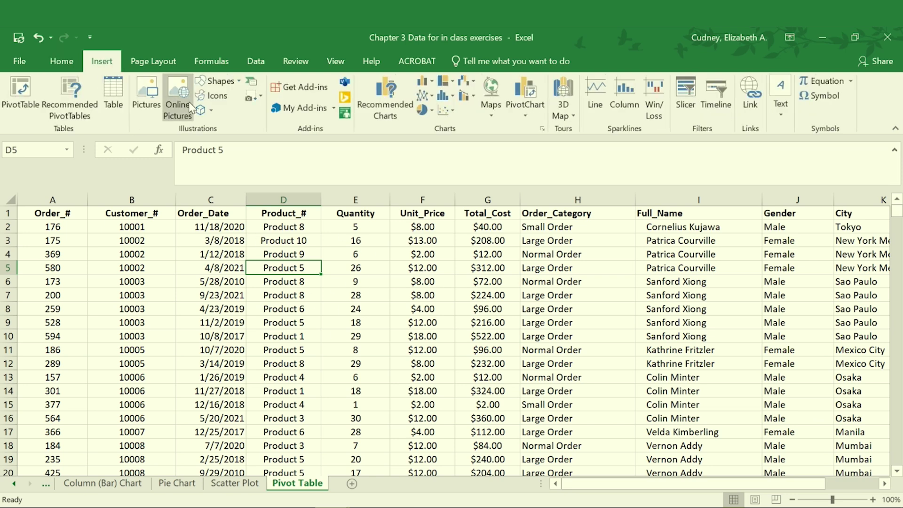
{"action": "left_click", "coordinate": [19, 86]}
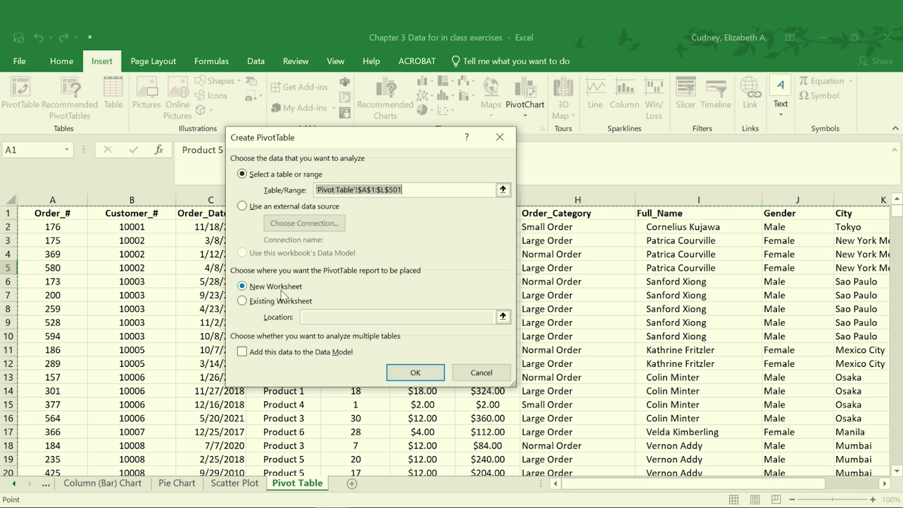
{"action": "left_click", "coordinate": [243, 301]}
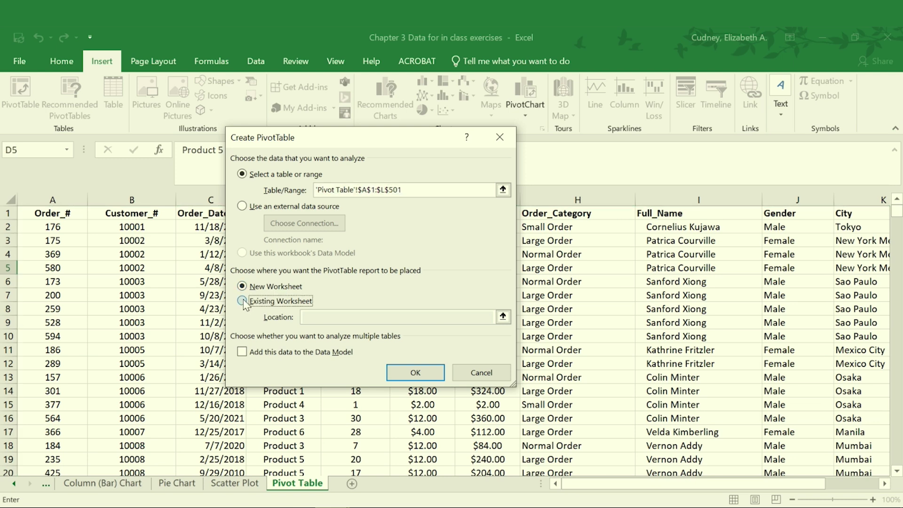
{"action": "left_click", "coordinate": [503, 316]}
{"action": "left_click_drag", "start_coordinate": [641, 484], "coordinate": [743, 459]}
{"action": "left_click", "coordinate": [874, 215]}
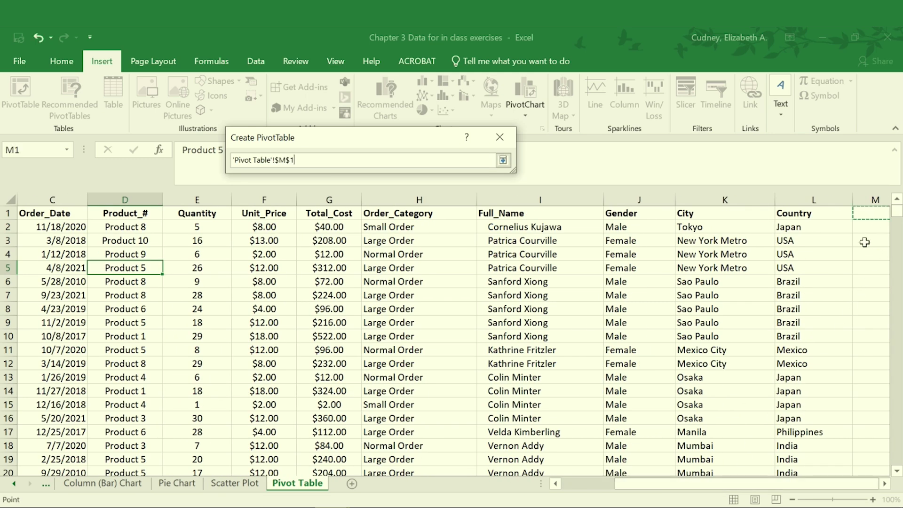
{"action": "key", "text": "Right"}
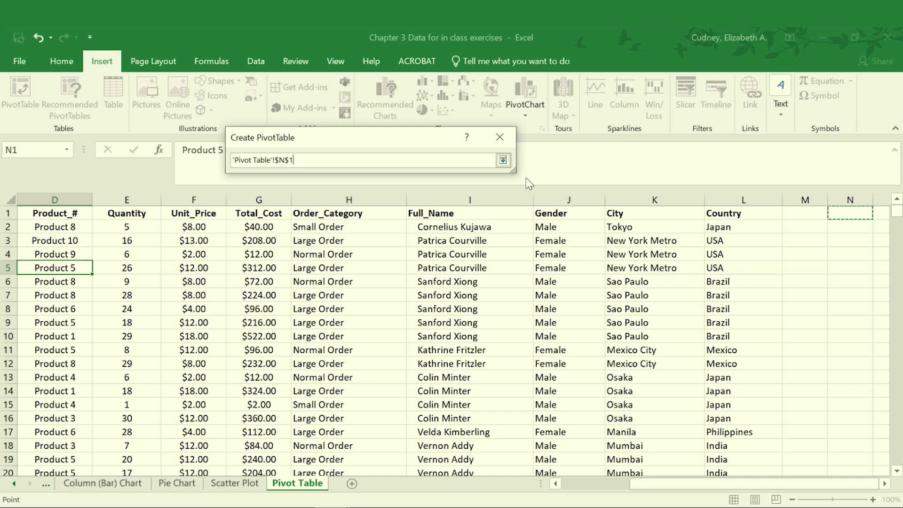
{"action": "left_click", "coordinate": [503, 160]}
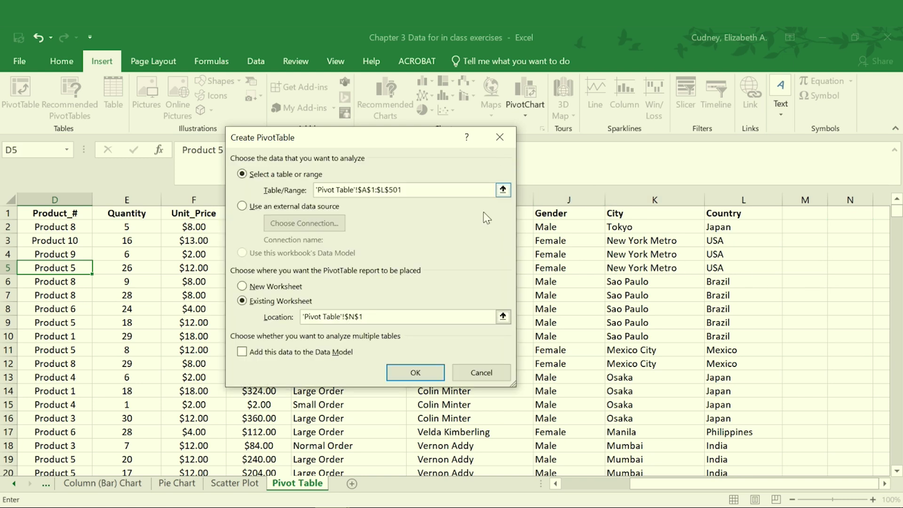
{"action": "left_click", "coordinate": [419, 372]}
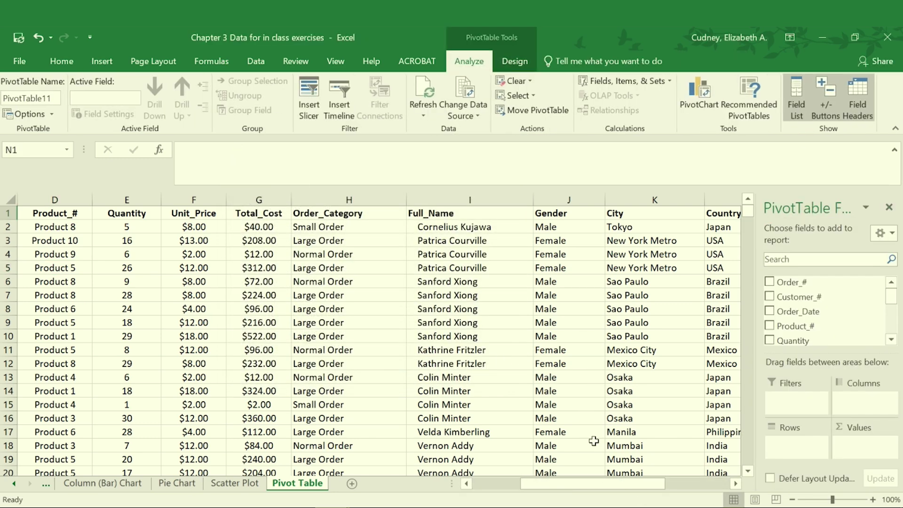
- Add the Country field to the Rows area of the empty PivotTable
{"action": "left_click_drag", "start_coordinate": [600, 484], "coordinate": [686, 490]}
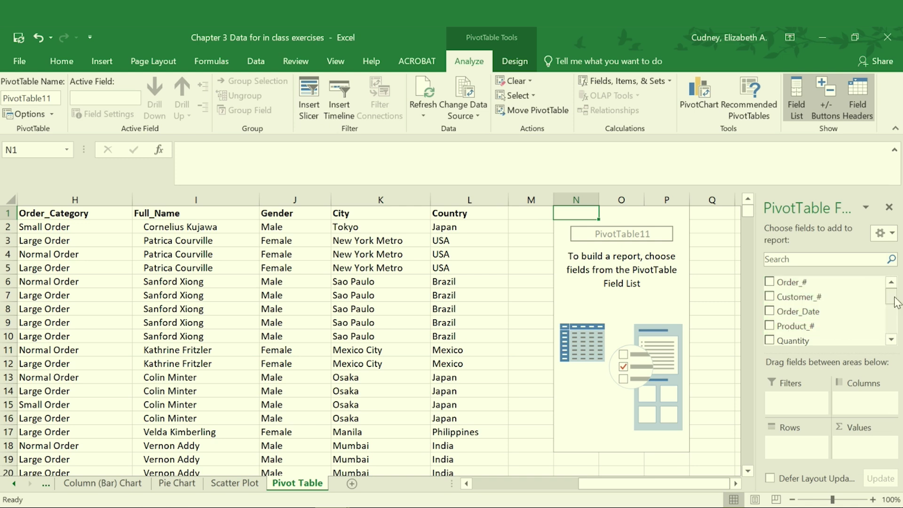
{"action": "left_click_drag", "start_coordinate": [894, 297], "coordinate": [896, 336]}
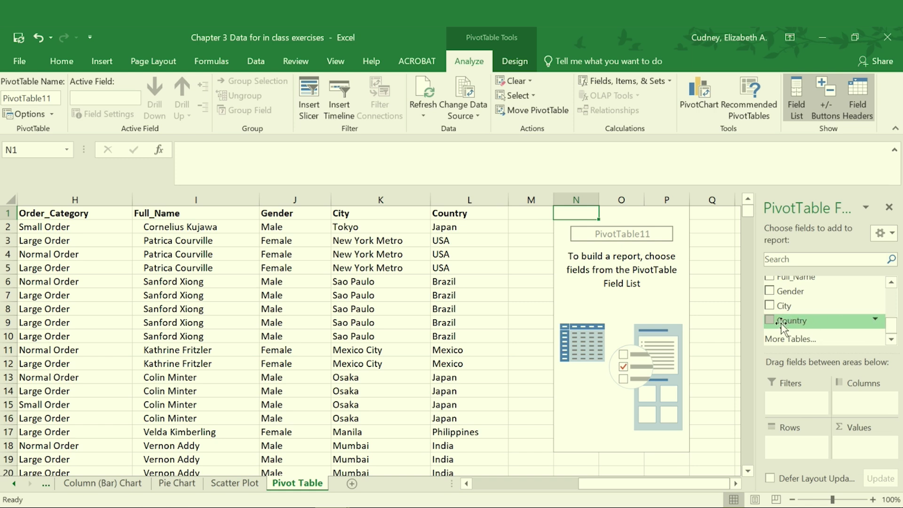
{"action": "left_click_drag", "start_coordinate": [782, 327], "coordinate": [805, 448]}
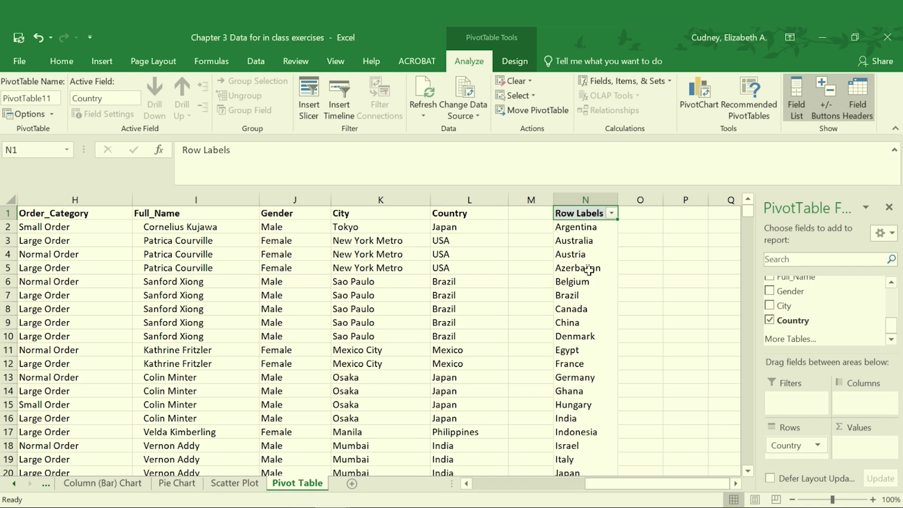
- Add the Gender field to the PivotTable and place it in the Columns area
{"action": "left_click", "coordinate": [769, 291]}
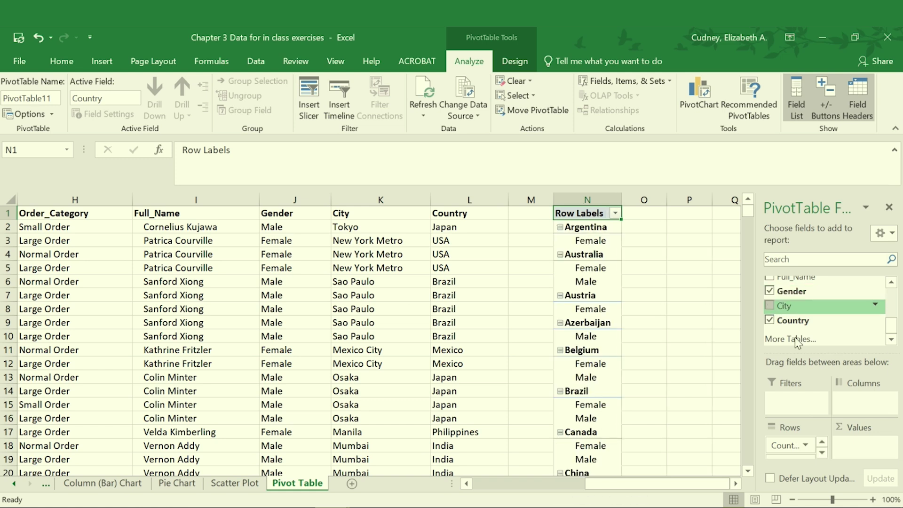
{"action": "left_click", "coordinate": [822, 453]}
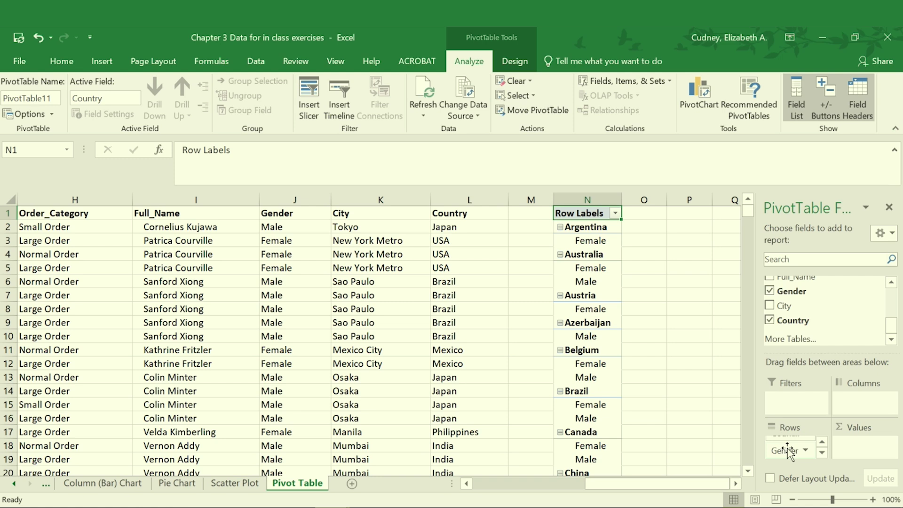
{"action": "left_click", "coordinate": [787, 450]}
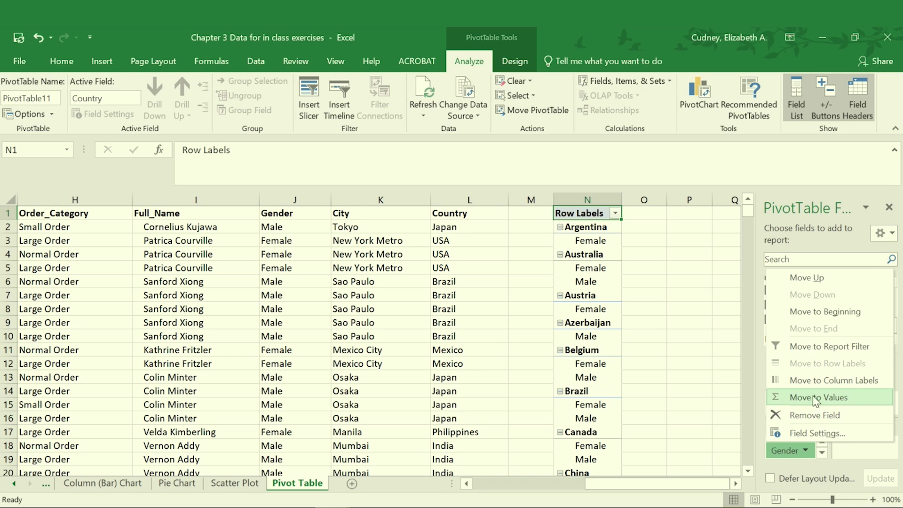
{"action": "left_click", "coordinate": [817, 382]}
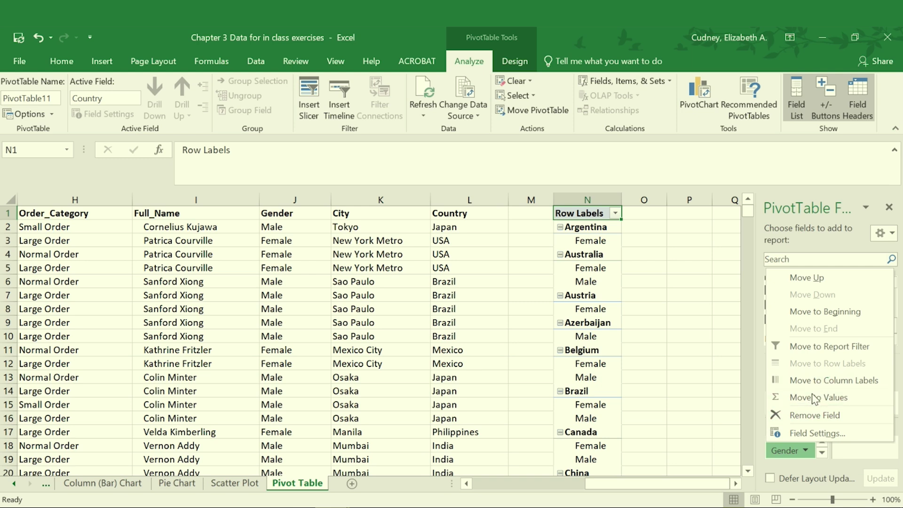
{"action": "left_click_drag", "start_coordinate": [785, 451], "coordinate": [859, 404]}
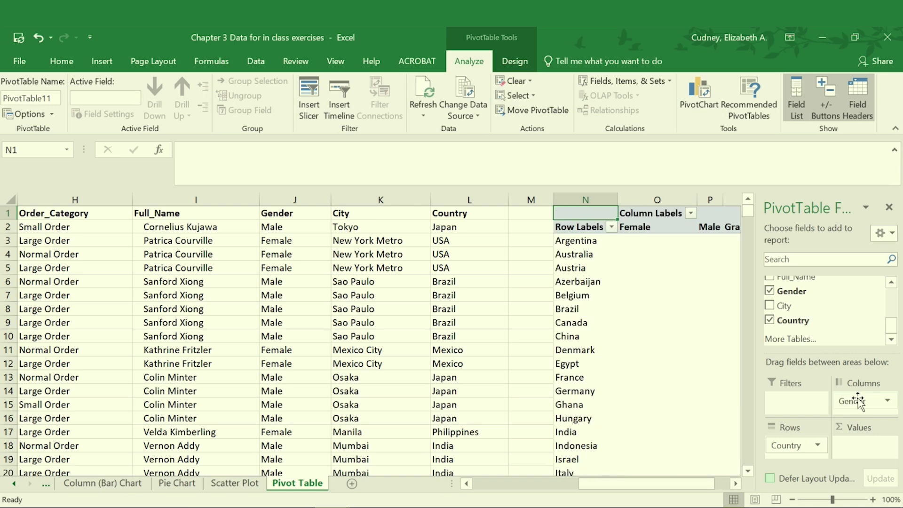
- Add the Quantity field to the PivotTable's values
{"action": "left_click_drag", "start_coordinate": [708, 485], "coordinate": [723, 487]}
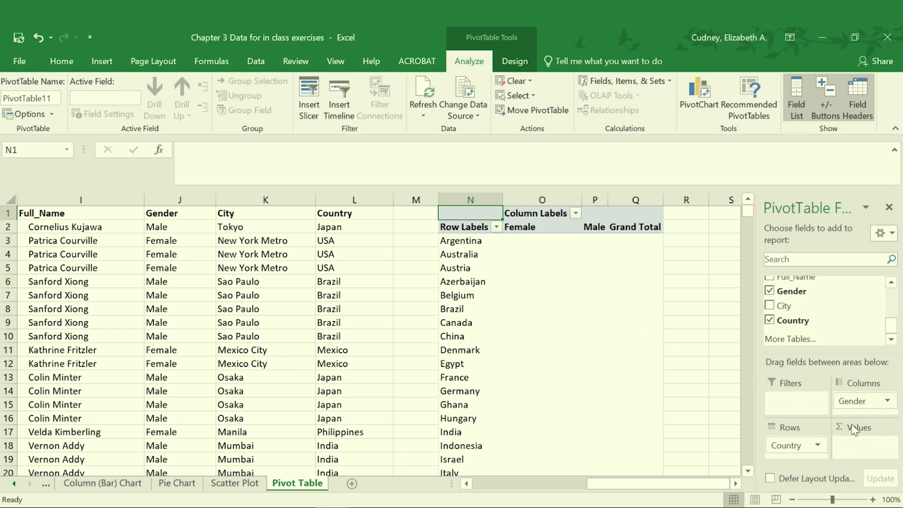
{"action": "left_click", "coordinate": [891, 282]}
{"action": "left_click", "coordinate": [891, 282]}
{"action": "left_click", "coordinate": [891, 283]}
{"action": "left_click", "coordinate": [892, 282]}
{"action": "left_click", "coordinate": [892, 282]}
{"action": "left_click", "coordinate": [891, 282]}
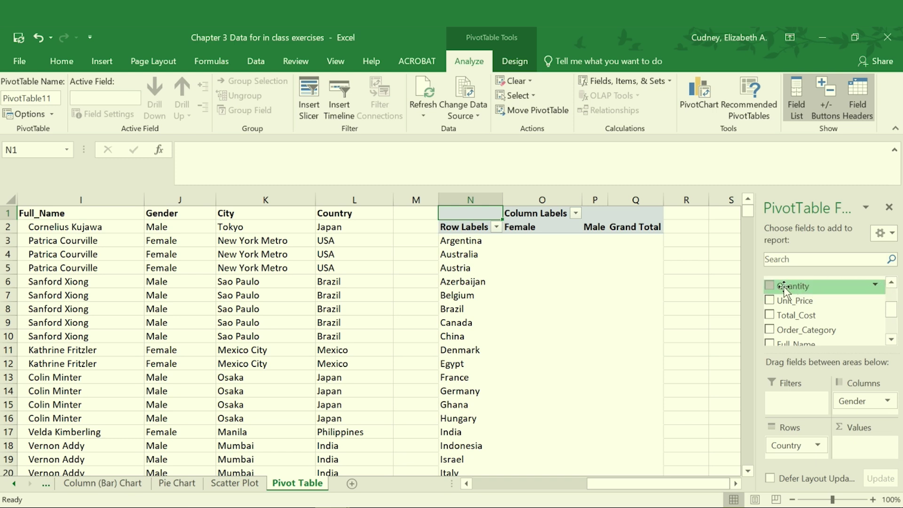
{"action": "left_click", "coordinate": [769, 286]}
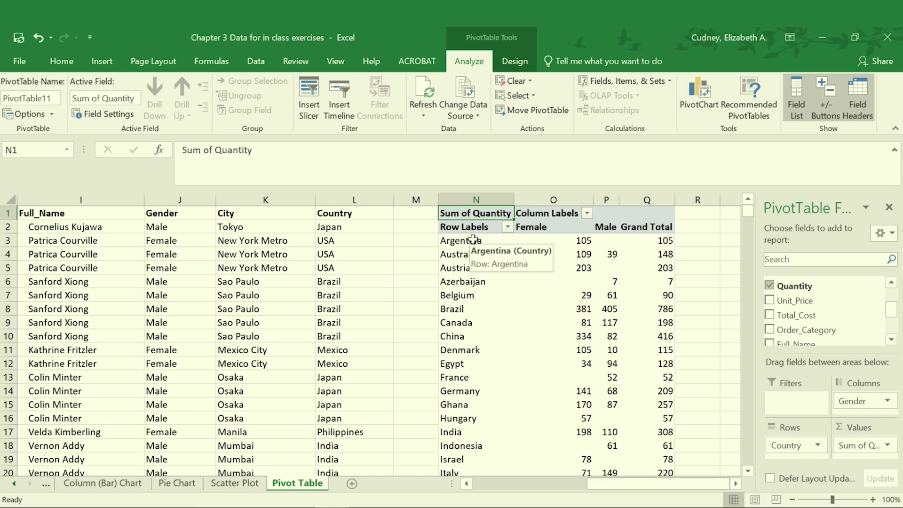
- Examine the female, male and grand total quantities in the Argentina and Australia rows
{"action": "mouse_move", "coordinate": [573, 237]}
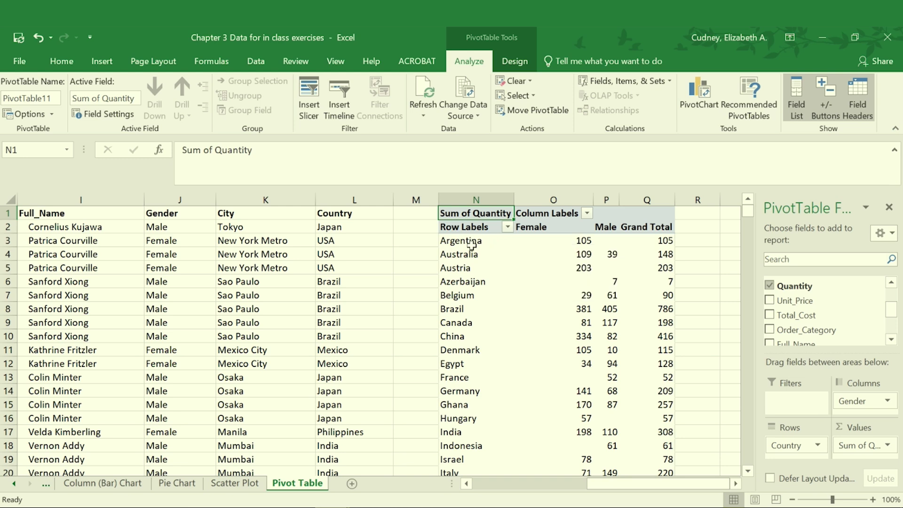
{"action": "mouse_move", "coordinate": [475, 241]}
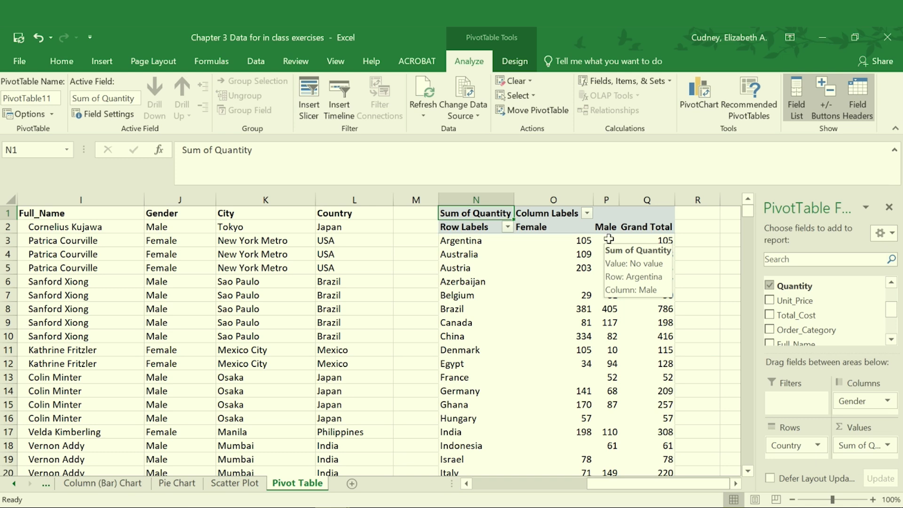
{"action": "left_click", "coordinate": [666, 238]}
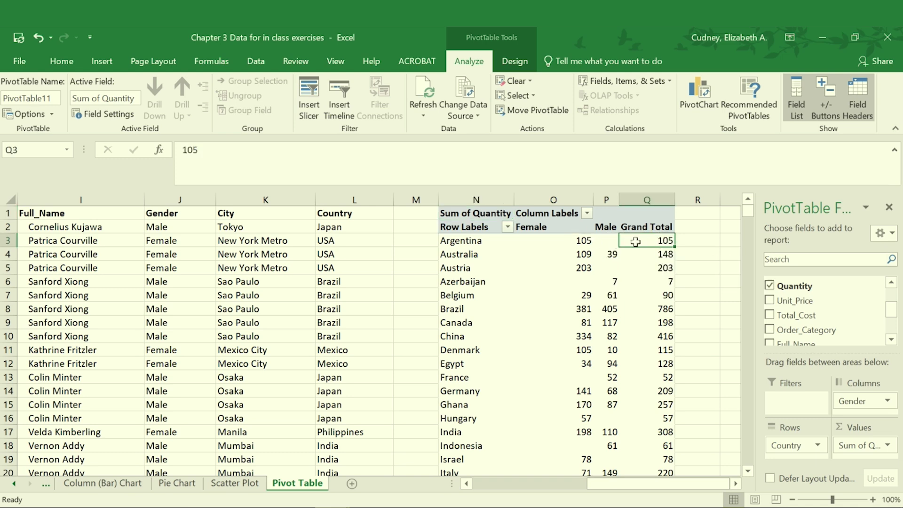
{"action": "left_click", "coordinate": [468, 255]}
{"action": "left_click_drag", "start_coordinate": [522, 254], "coordinate": [642, 254]}
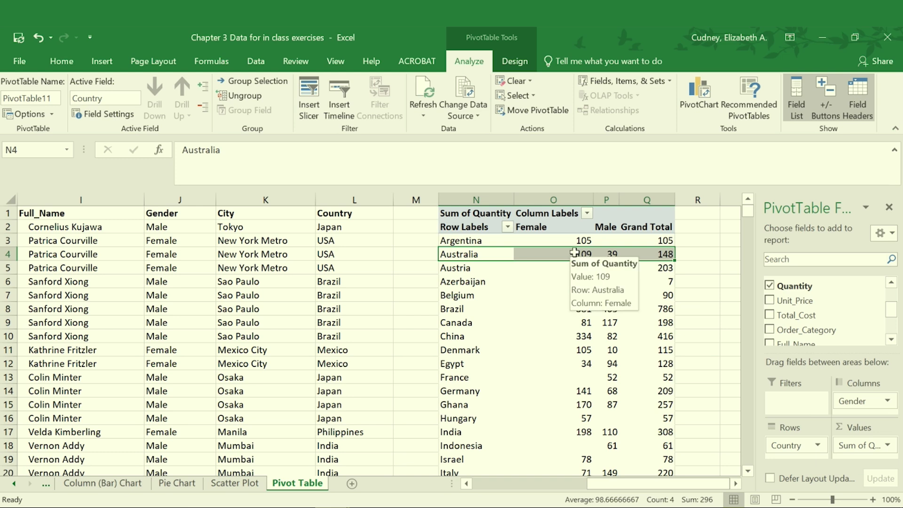
{"action": "mouse_move", "coordinate": [615, 254]}
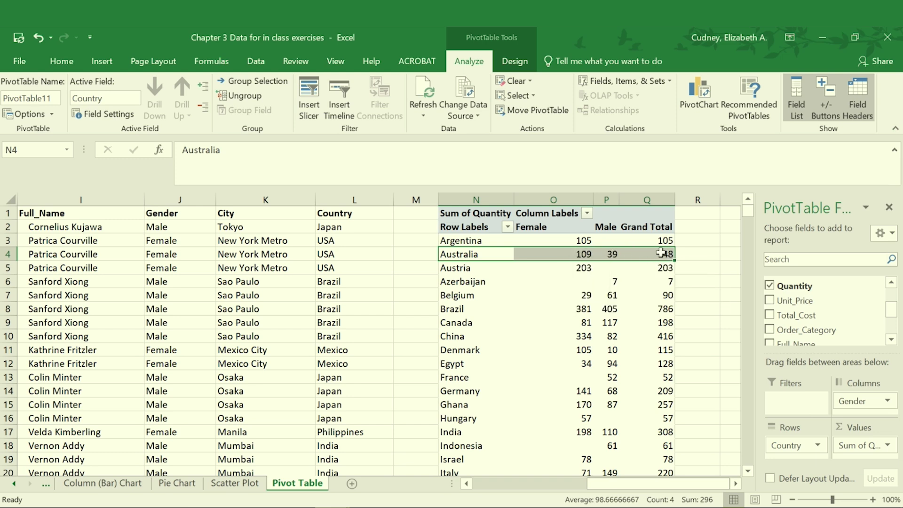
{"action": "mouse_move", "coordinate": [658, 253]}
- Open the value field settings for Quantity and look through the available summary calculations, from Count through StdDev to Var
{"action": "left_click", "coordinate": [888, 446]}
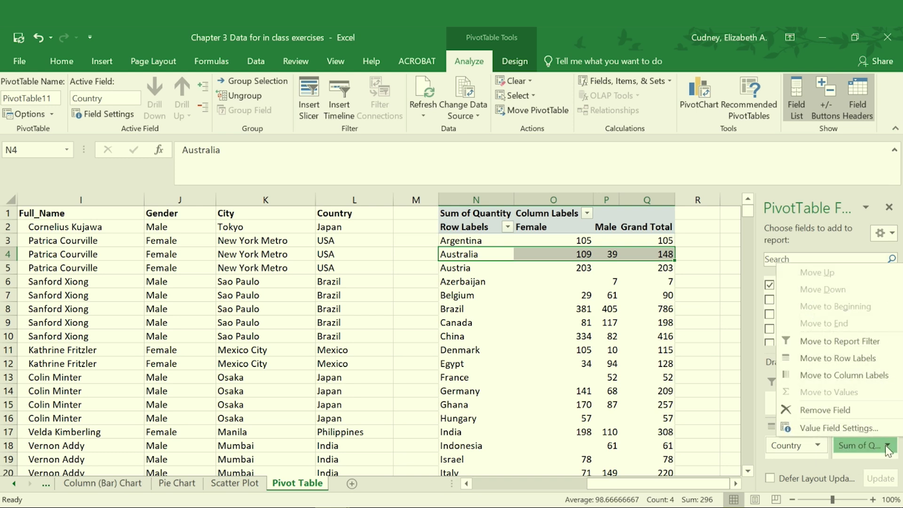
{"action": "left_click", "coordinate": [858, 426]}
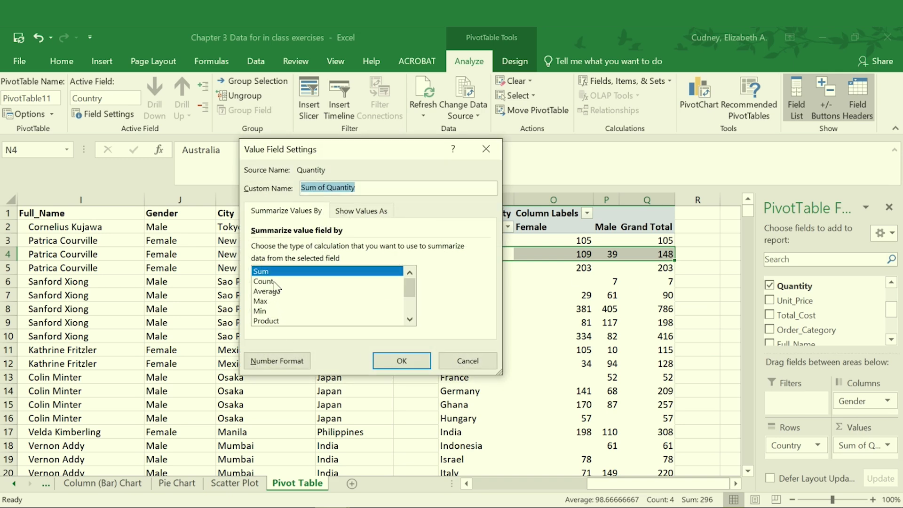
{"action": "left_click", "coordinate": [275, 282]}
{"action": "left_click", "coordinate": [276, 292]}
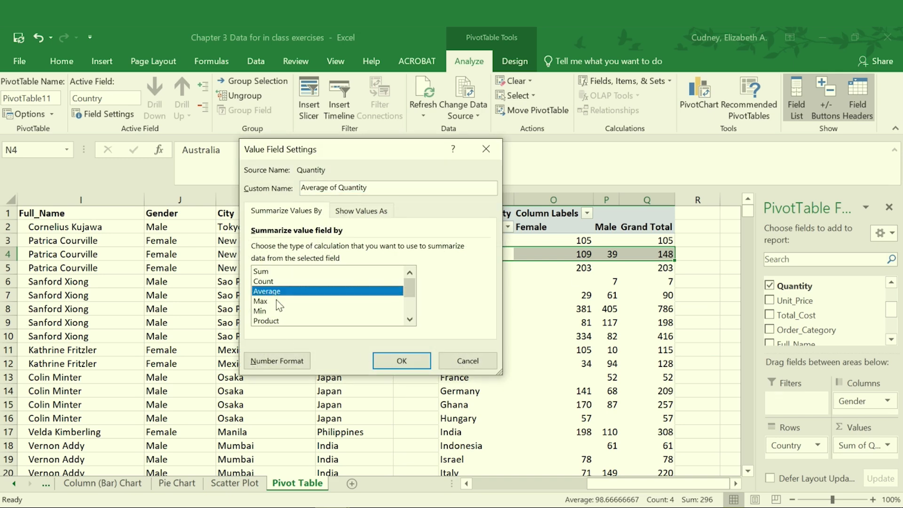
{"action": "left_click", "coordinate": [277, 303]}
{"action": "left_click", "coordinate": [278, 312]}
{"action": "left_click", "coordinate": [278, 321]}
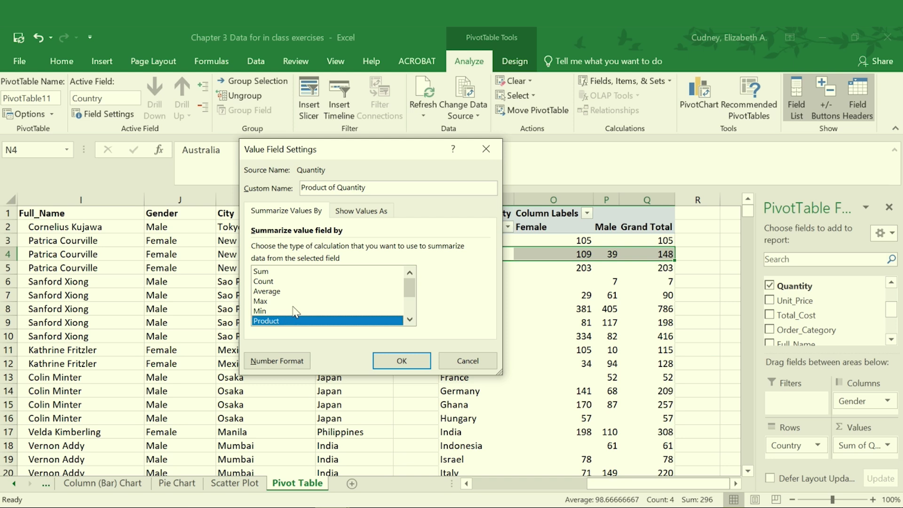
{"action": "scroll", "coordinate": [311, 285], "scroll_direction": "down", "scroll_amount": 2}
{"action": "left_click", "coordinate": [284, 292]}
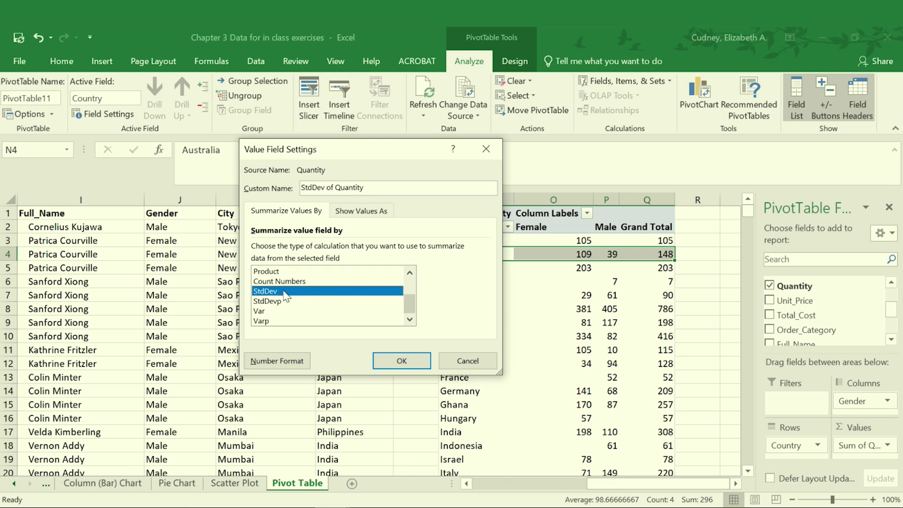
{"action": "left_click", "coordinate": [277, 312]}
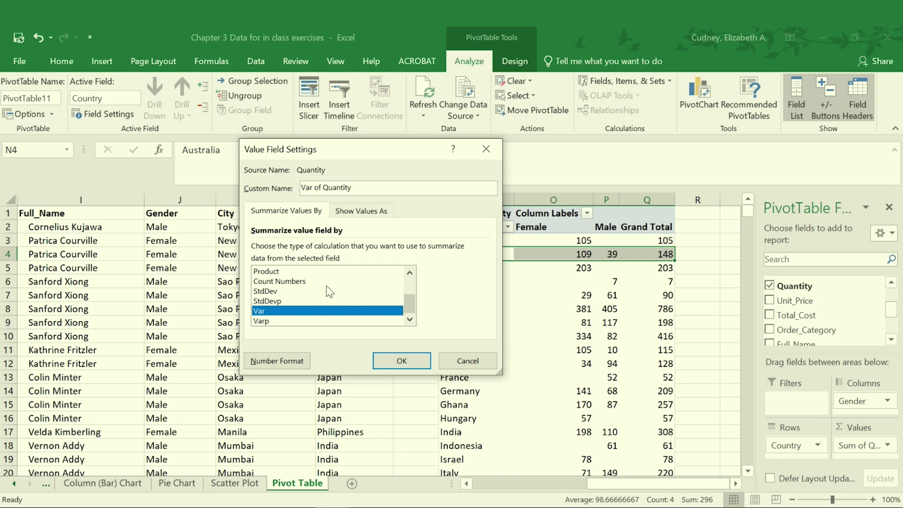
- Summarize the Quantity values by Average and inspect Australia's female and male results
{"action": "scroll", "coordinate": [331, 291], "scroll_direction": "up", "scroll_amount": 1}
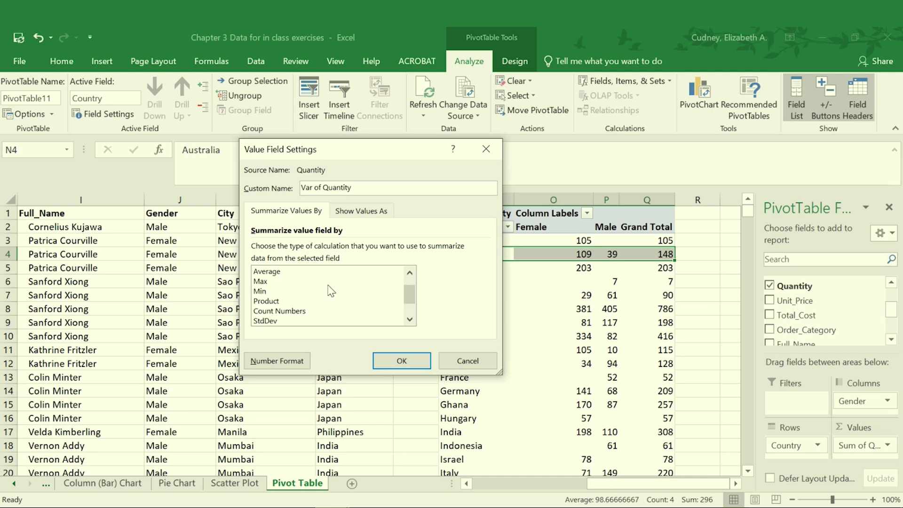
{"action": "left_click", "coordinate": [277, 272]}
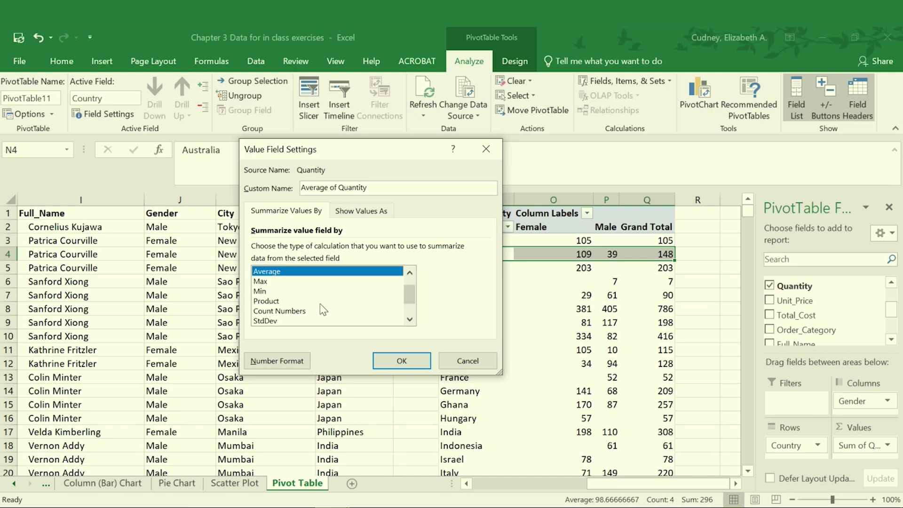
{"action": "left_click", "coordinate": [404, 365]}
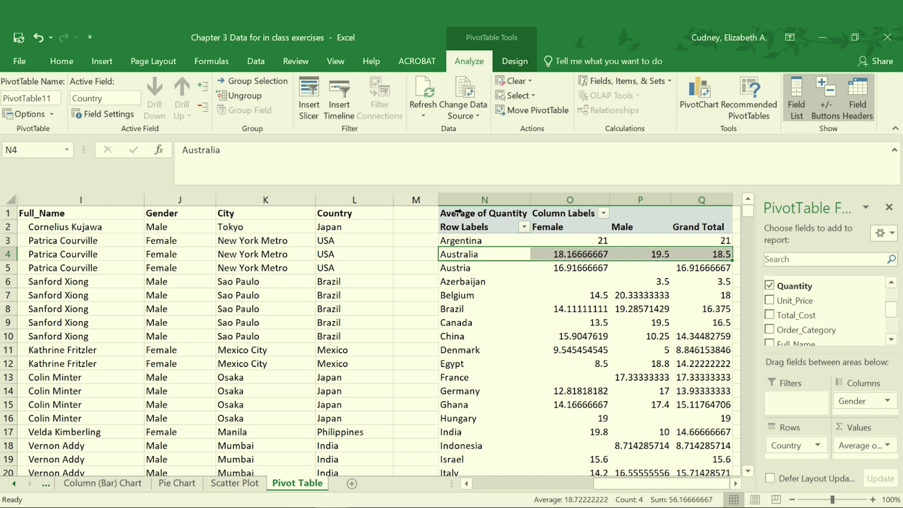
{"action": "left_click", "coordinate": [575, 253]}
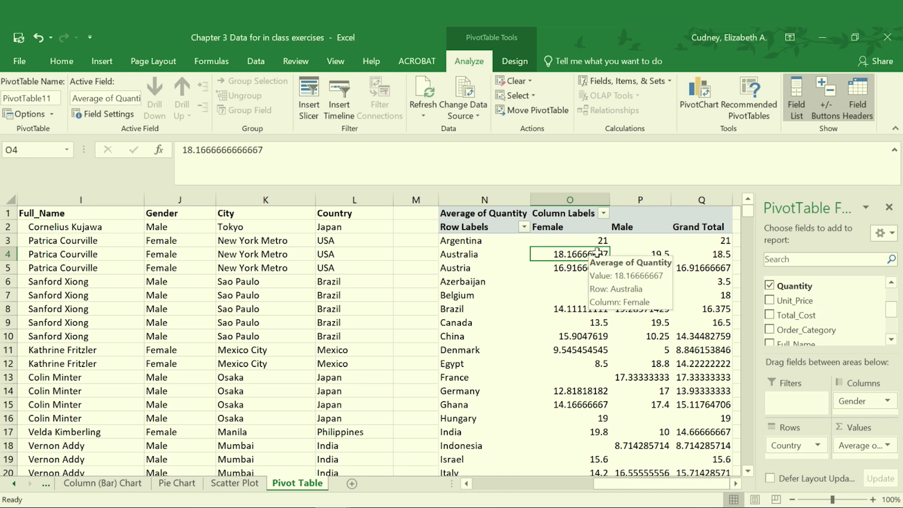
{"action": "left_click", "coordinate": [642, 254]}
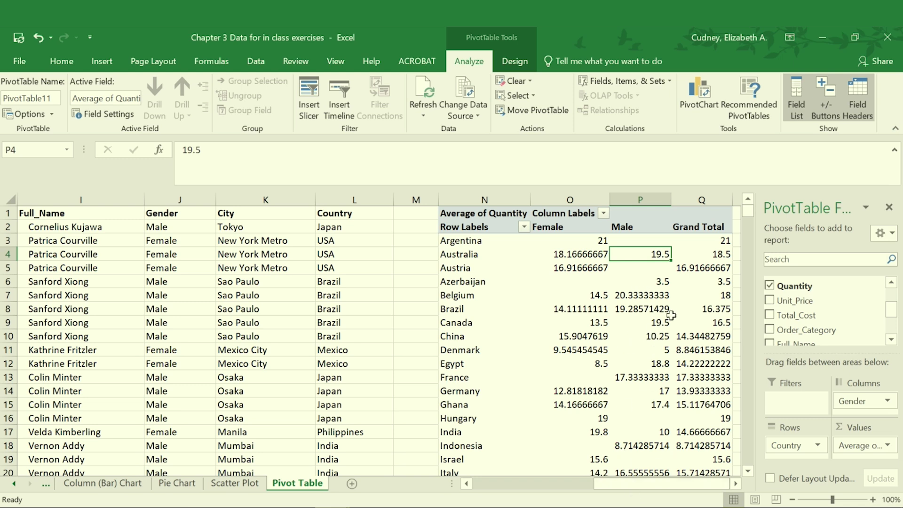
- Replace the averaged Quantity field in the PivotTable's values with the Total_Cost field
{"action": "left_click", "coordinate": [888, 445]}
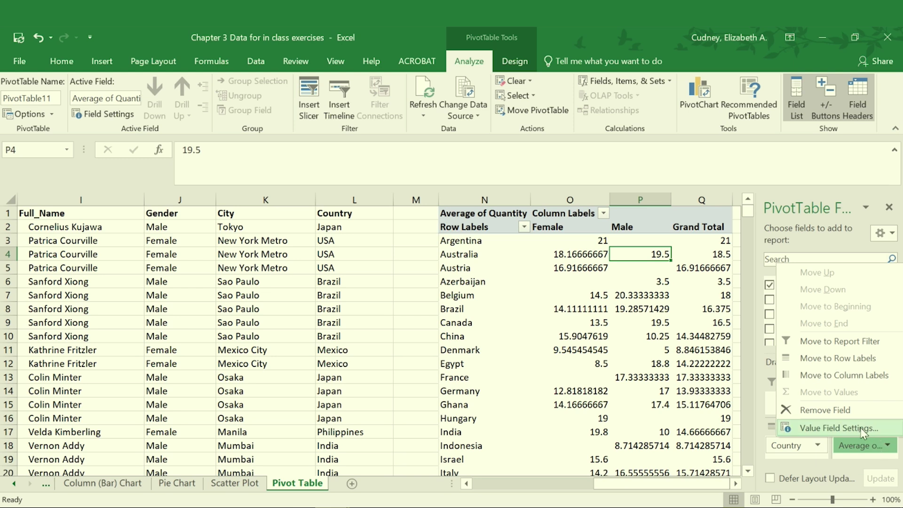
{"action": "left_click", "coordinate": [882, 446]}
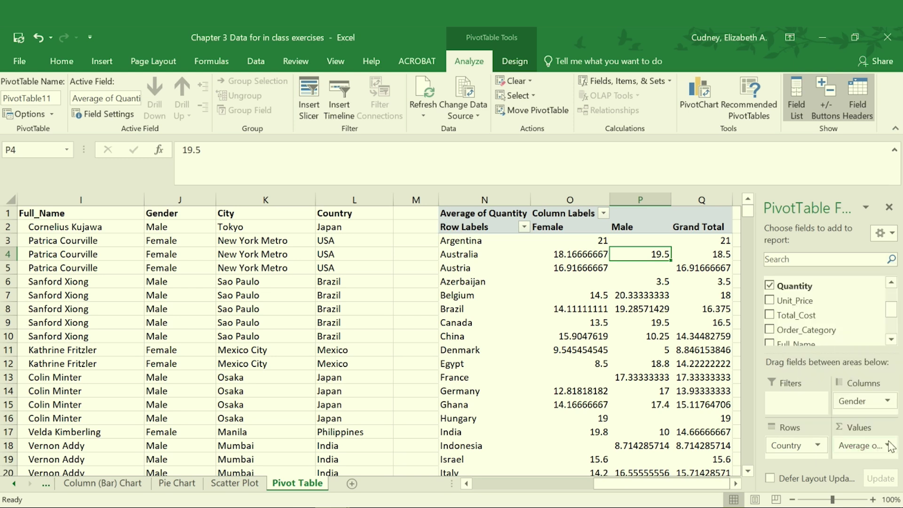
{"action": "left_click", "coordinate": [851, 443]}
{"action": "left_click", "coordinate": [837, 410]}
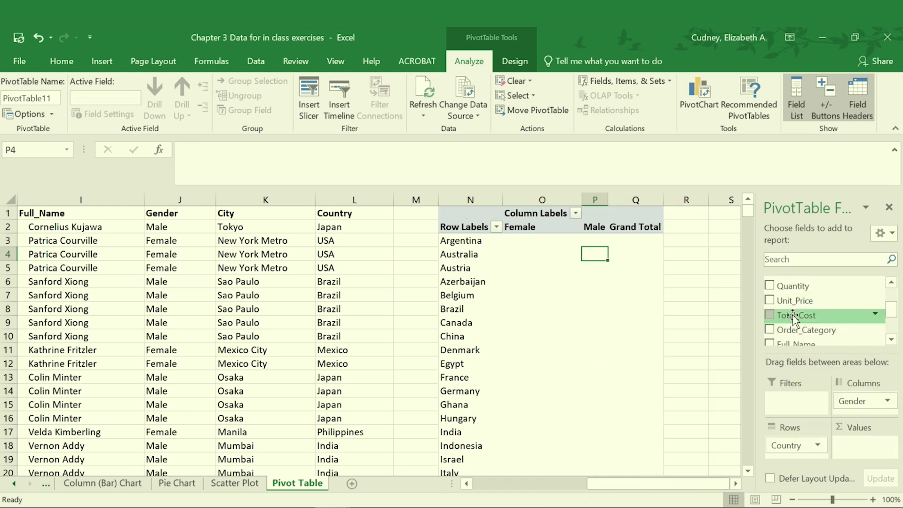
{"action": "left_click", "coordinate": [771, 315]}
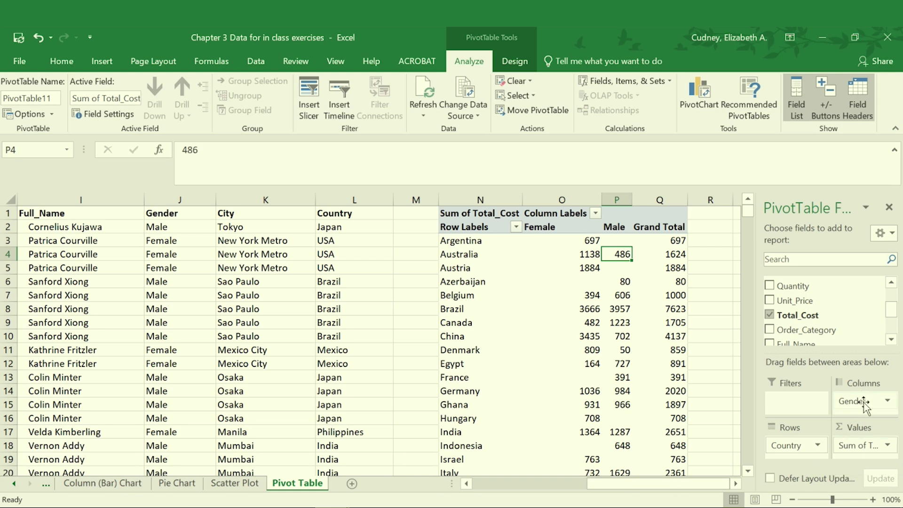
- Move the Gender field from the PivotTable's columns to its report filter and show only Female
{"action": "left_click_drag", "start_coordinate": [864, 402], "coordinate": [819, 416]}
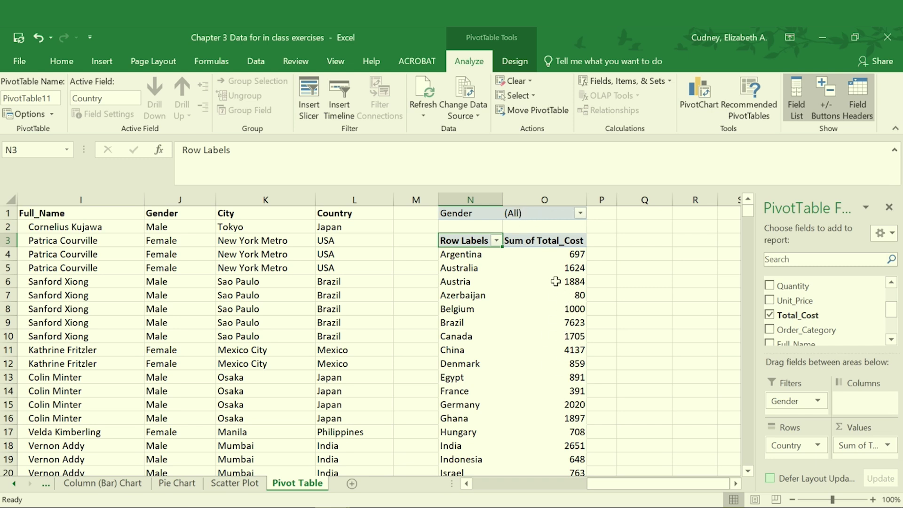
{"action": "left_click", "coordinate": [581, 212]}
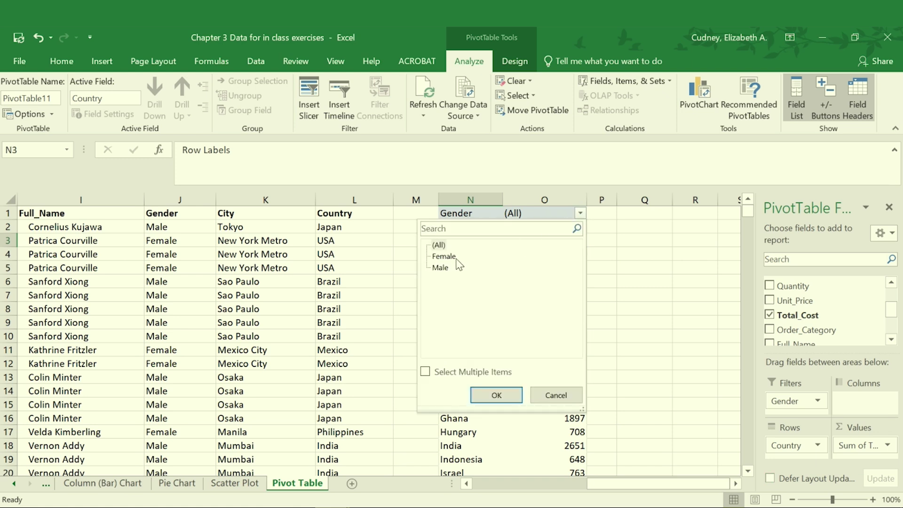
{"action": "left_click", "coordinate": [444, 256]}
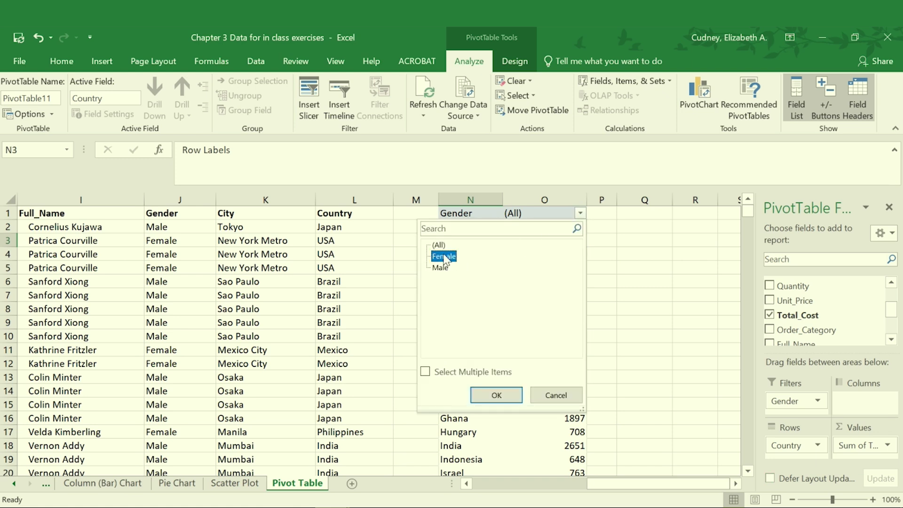
{"action": "left_click", "coordinate": [497, 396]}
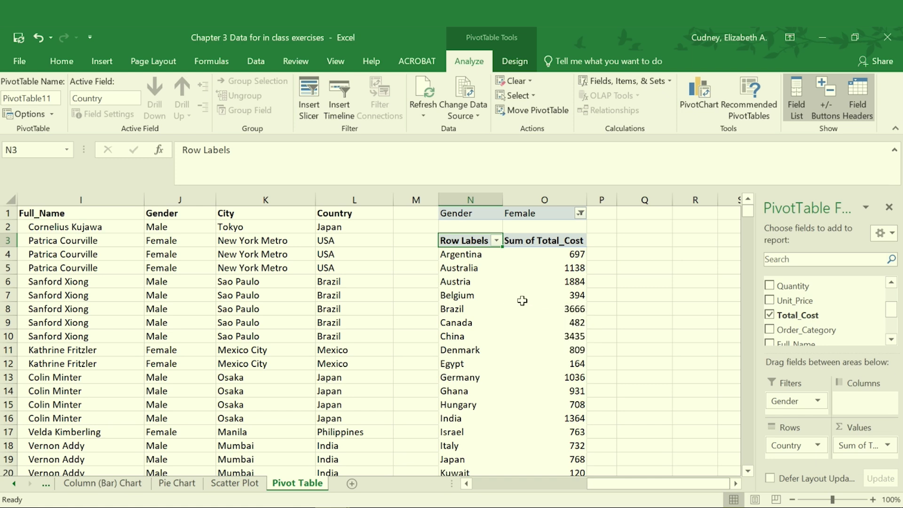
{"action": "mouse_move", "coordinate": [516, 311]}
{"action": "mouse_move", "coordinate": [530, 296]}
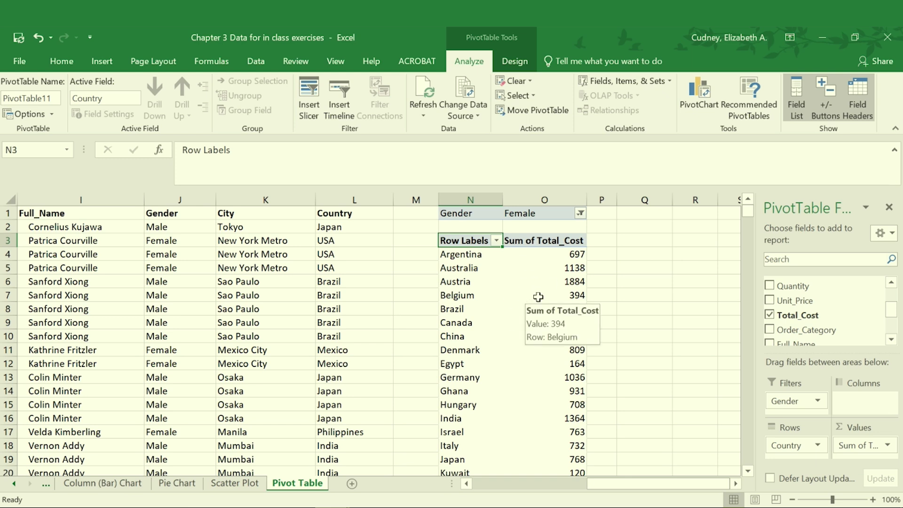
{"action": "mouse_move", "coordinate": [548, 280]}
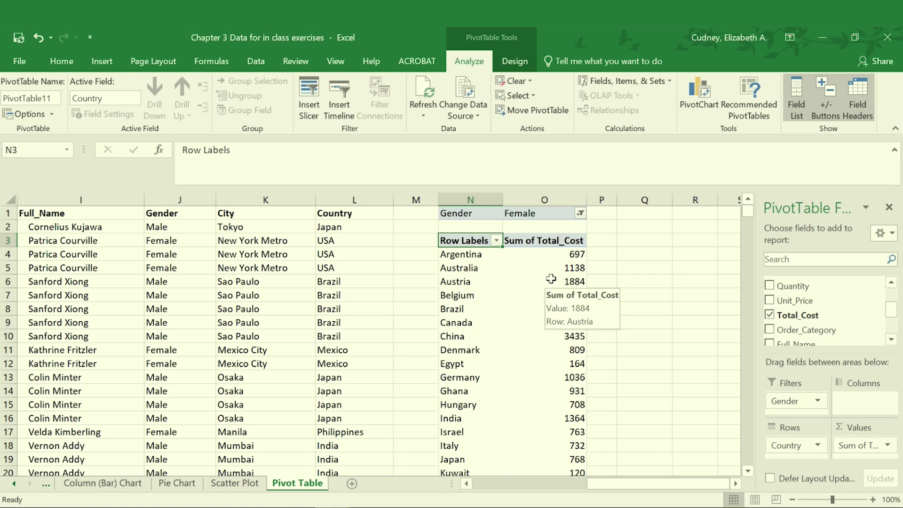